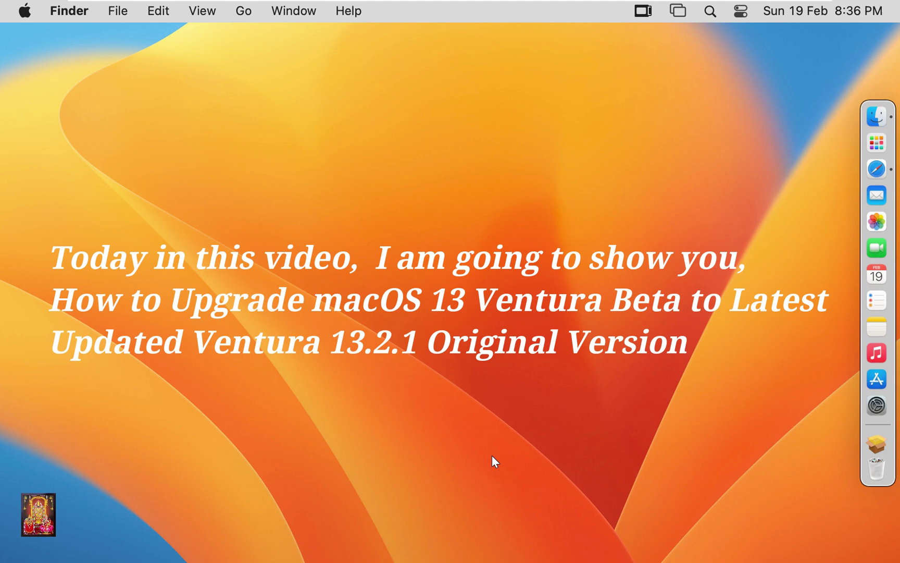
Check the current macOS Ventura beta version and build number in About This Mac
left_click(25, 11)
left_click(449, 205)
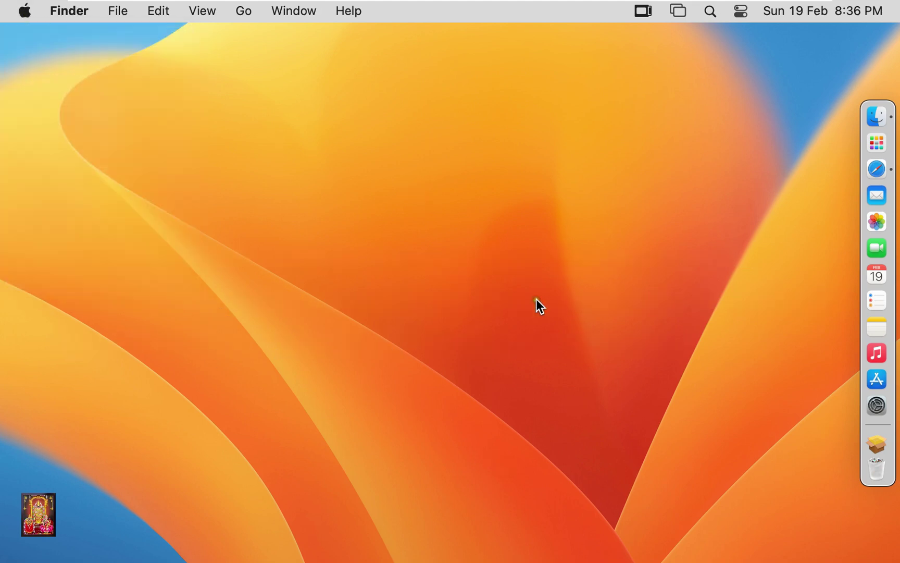
left_click(476, 379)
double_click(469, 378)
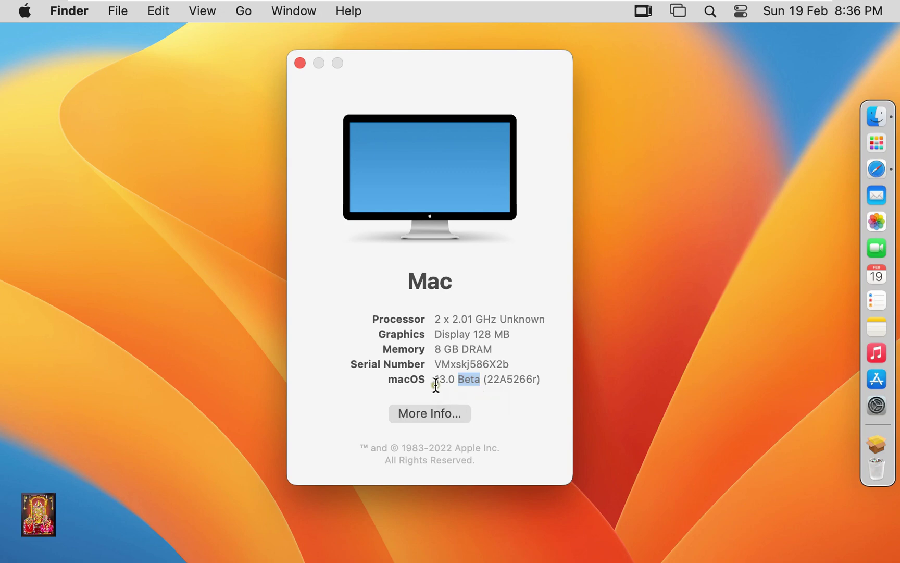
left_click_drag(438, 384, 477, 384)
left_click(427, 379)
left_click(300, 62)
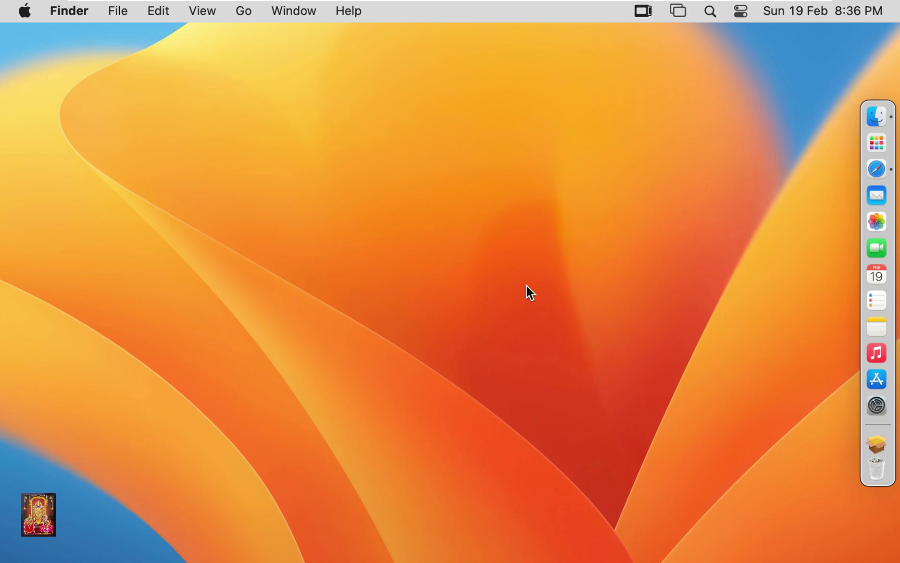
Search Google in Safari for 'download macOS Ventura 13.2.1 package assistant'
left_click(875, 171)
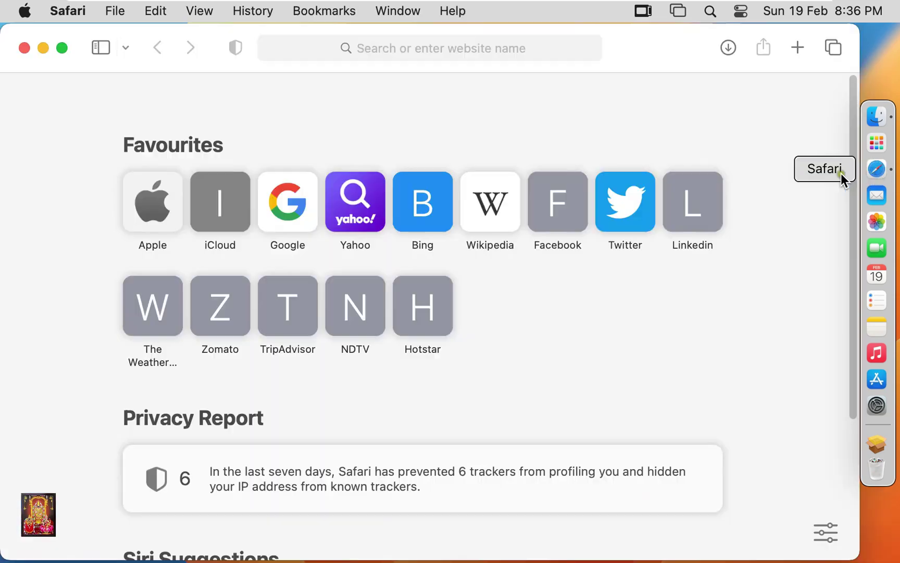
left_click(296, 213)
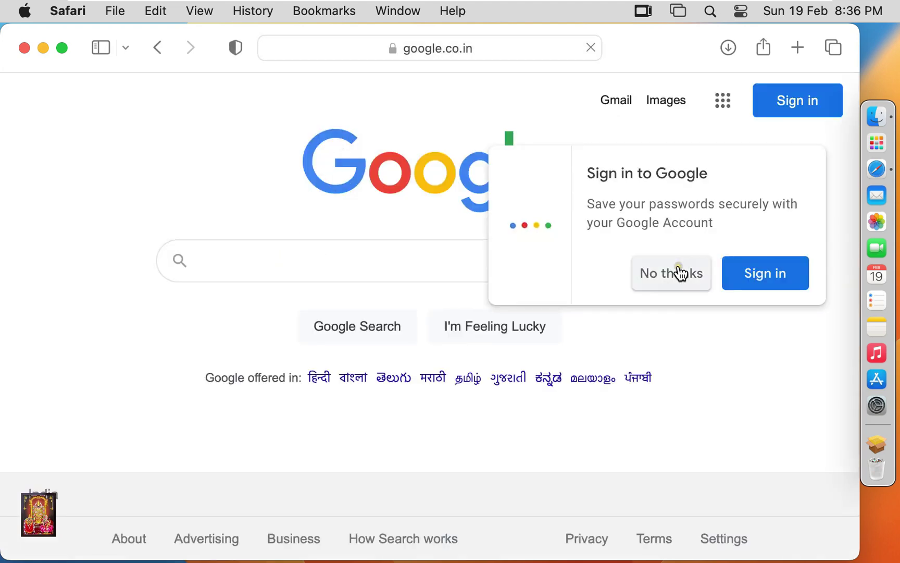
left_click(683, 271)
left_click(258, 261)
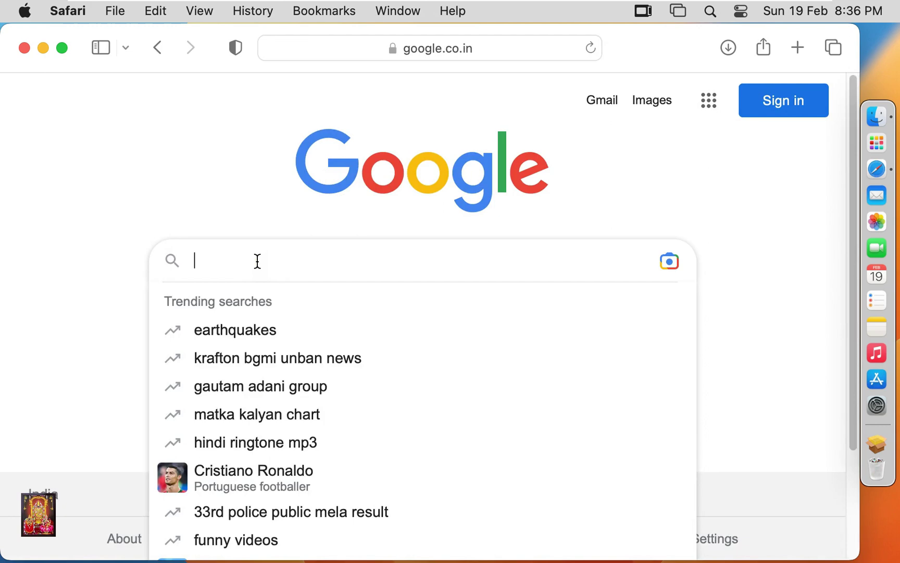
type("download")
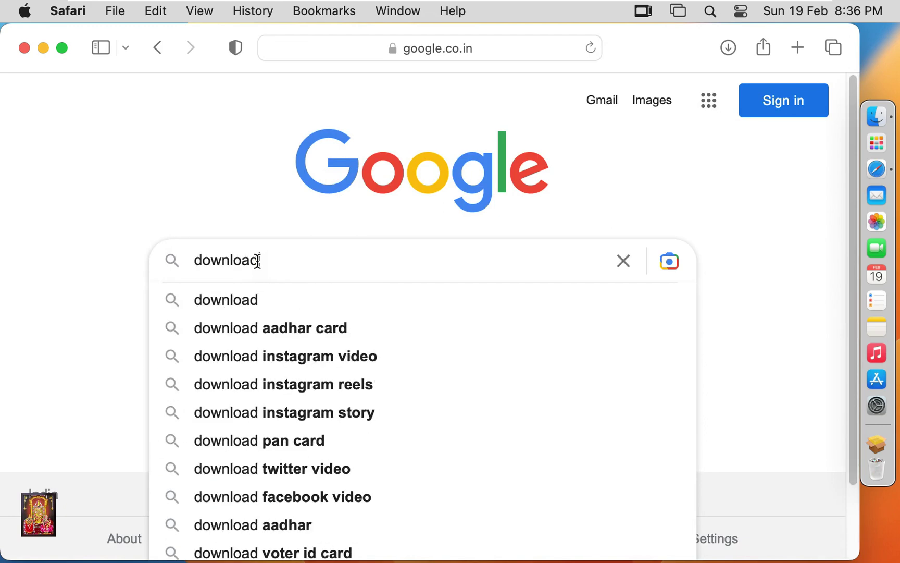
type(" macOS Vent")
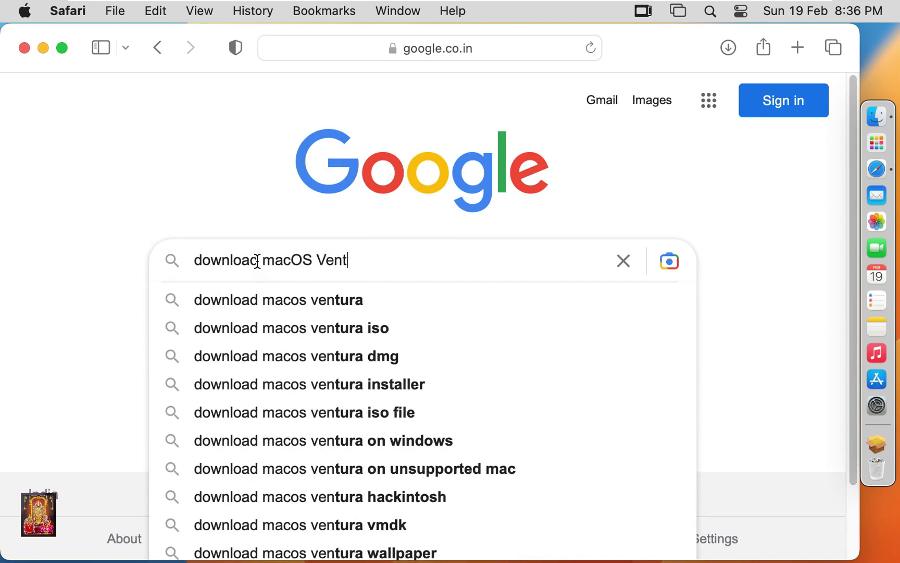
type("ura 13.2.1 insta")
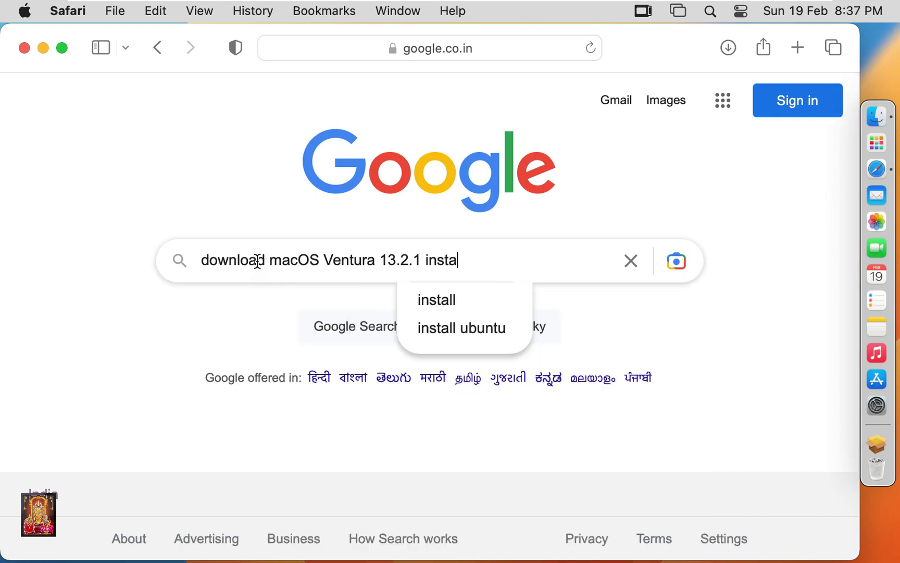
key("BackSpace")
key("BackSpace")
key("BackSpace")
key("BackSpace")
key("BackSpace")
type("package ass")
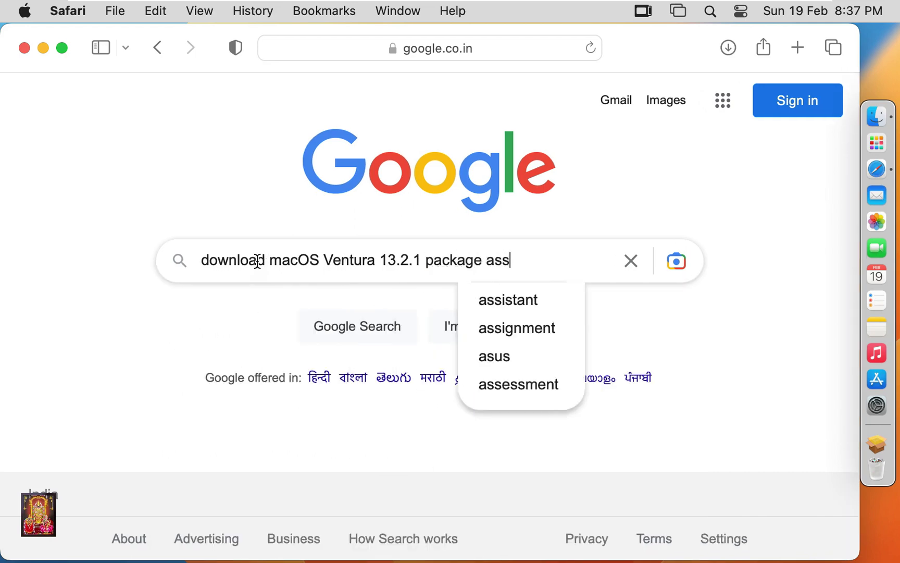
key("Down")
key("Return")
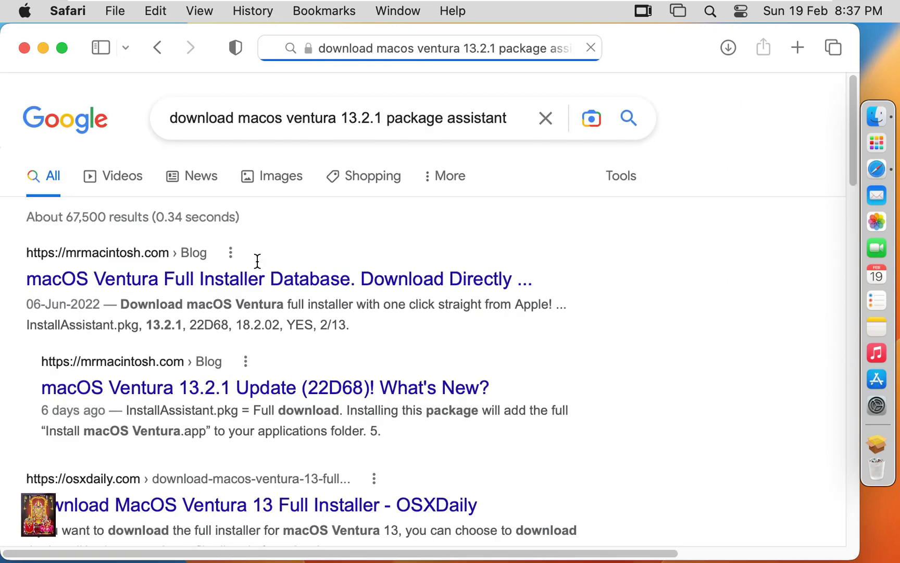
Open the mrmacintosh.com Ventura Full Installer Database and scroll to the InstallAssistant.pkg table
left_click(238, 286)
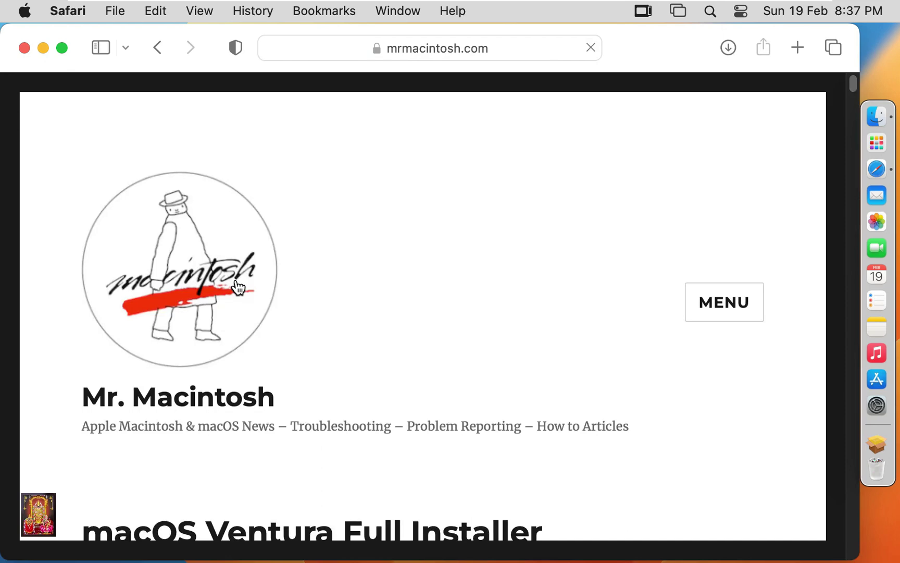
scroll(382, 345, "down", 5)
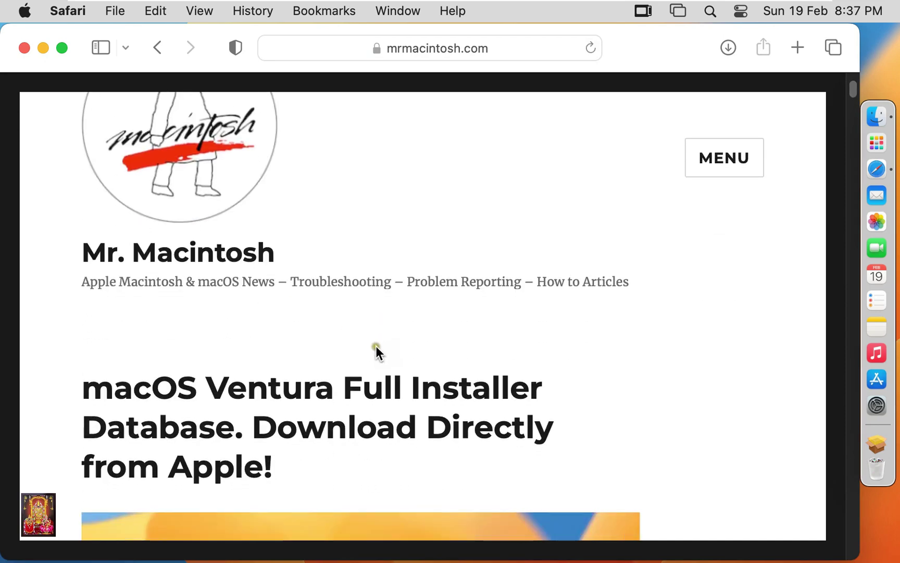
scroll(375, 346, "down", 10)
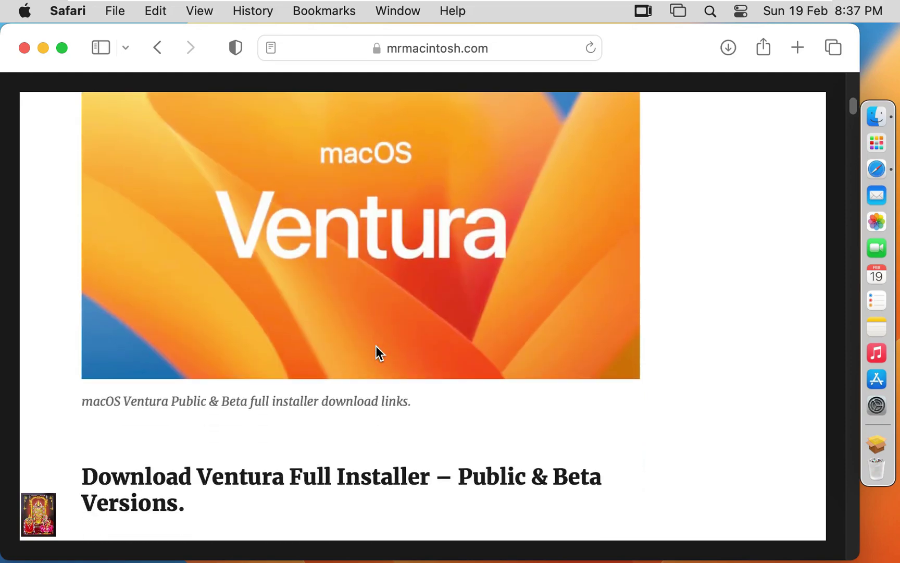
scroll(376, 345, "down", 12)
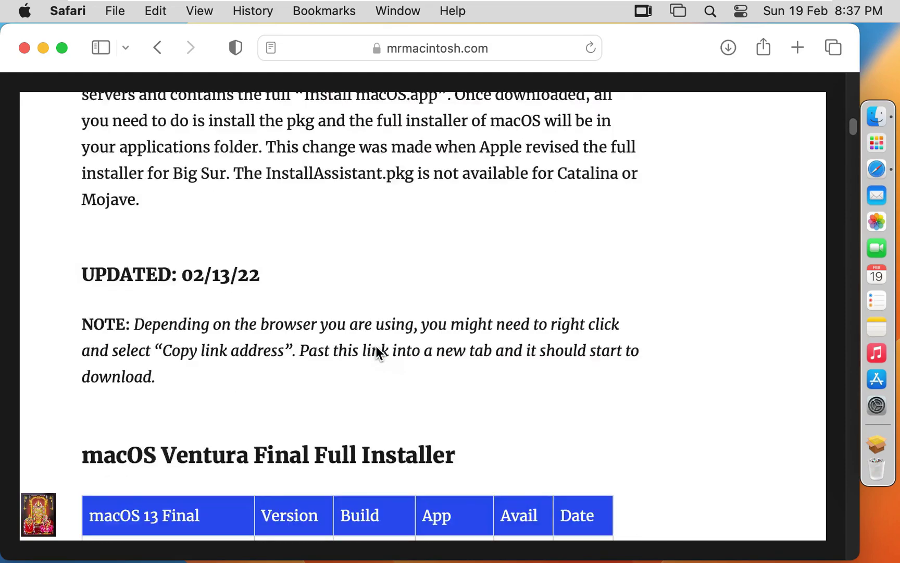
scroll(375, 345, "down", 5)
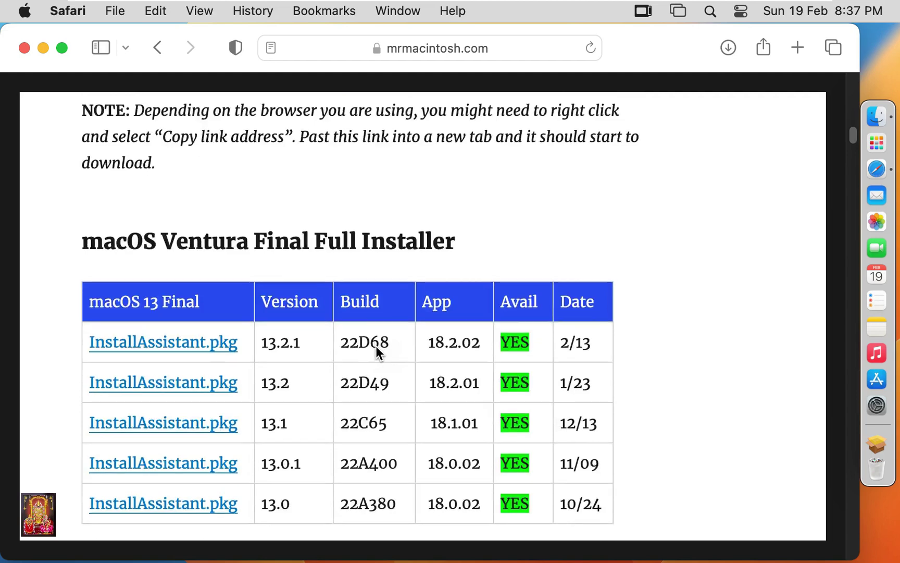
scroll(376, 346, "down", 1)
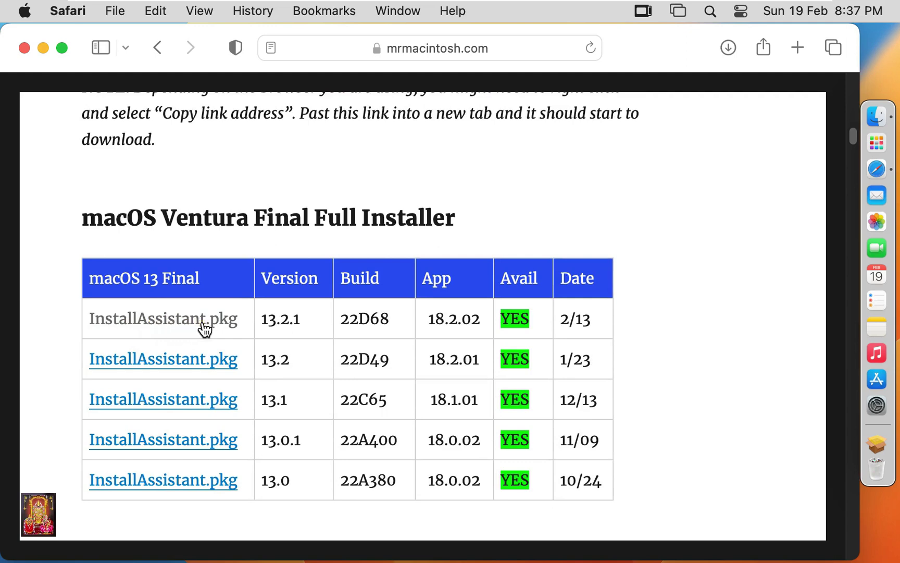
Start the 13.2.1 InstallAssistant.pkg download, allow it, stop it at 84.1 MB, and close Safari
left_click(170, 329)
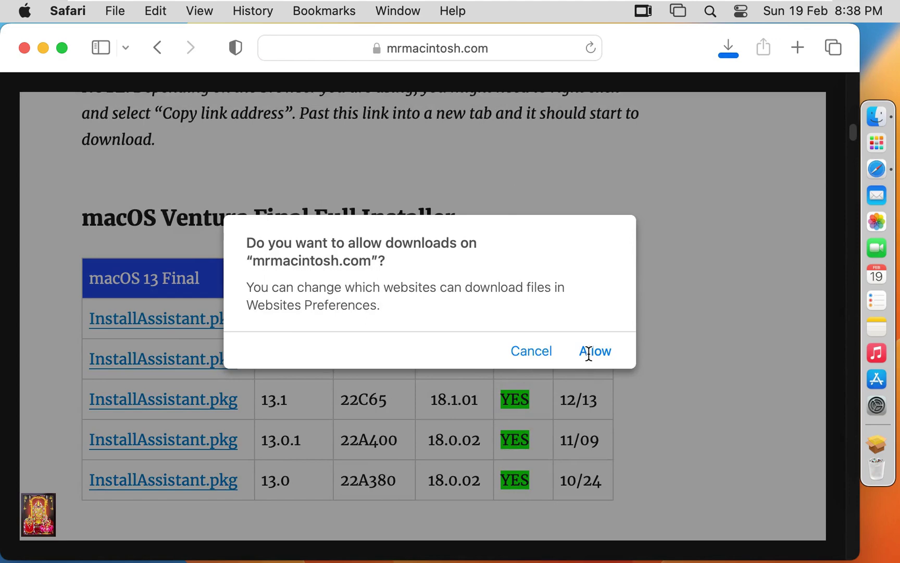
left_click(594, 352)
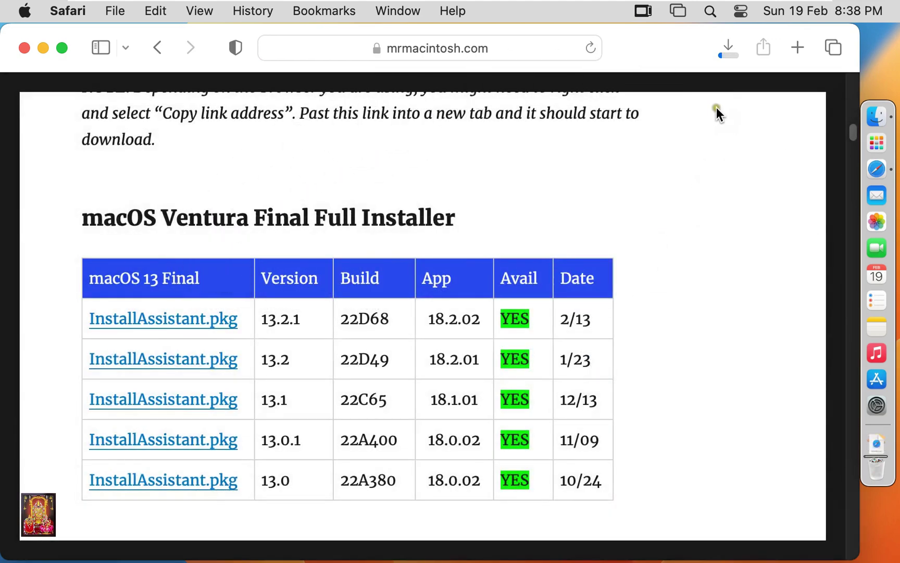
left_click(729, 48)
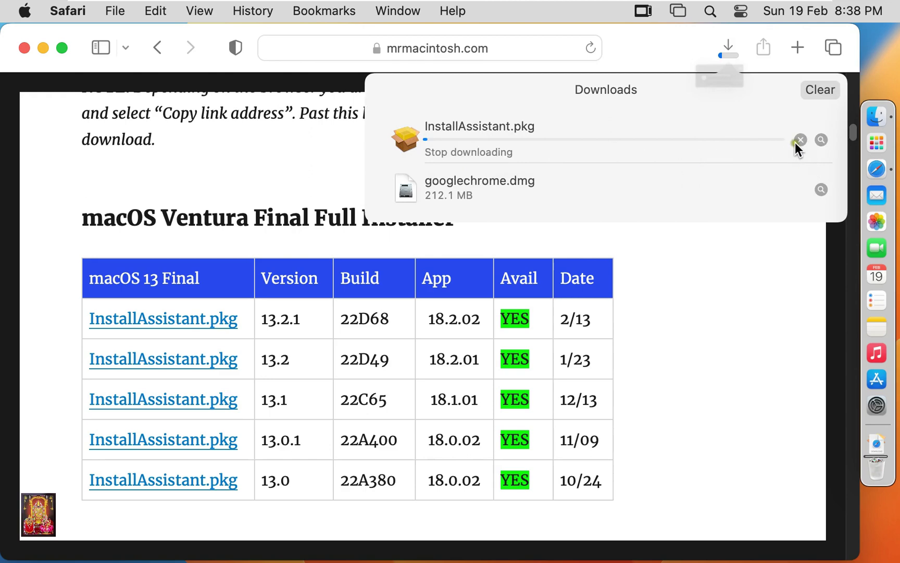
left_click(799, 141)
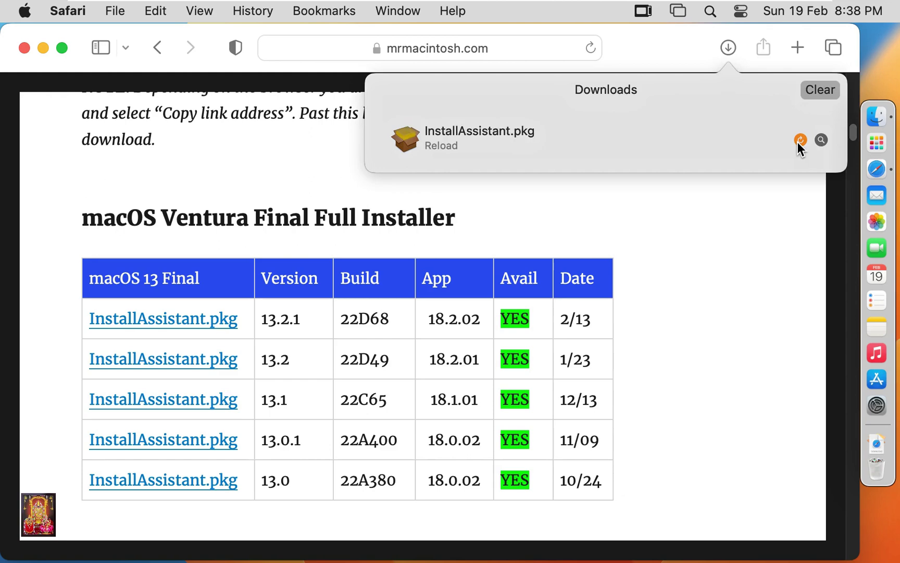
left_click(22, 48)
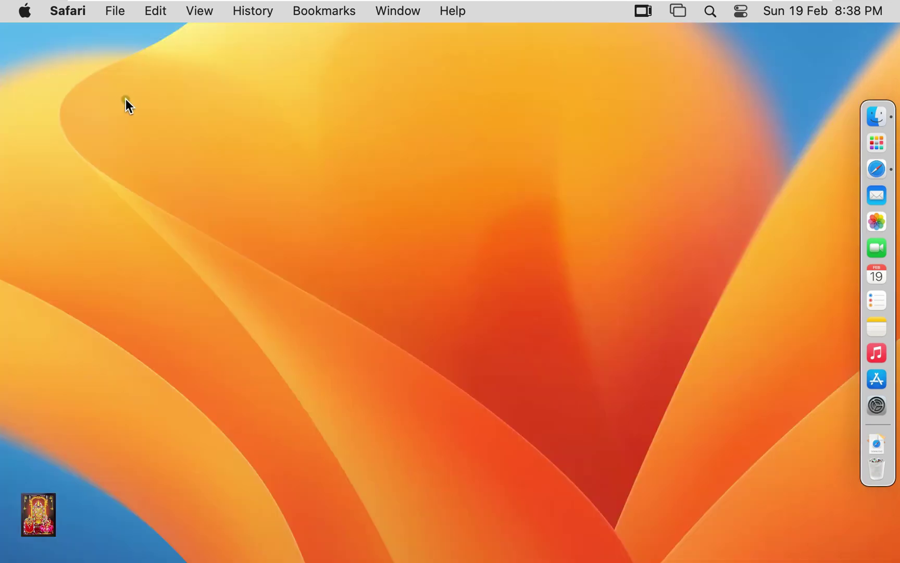
In Finder's Downloads folder, bring up the context menu for the 12.56 GB InstallAssistant.pkg
left_click(875, 119)
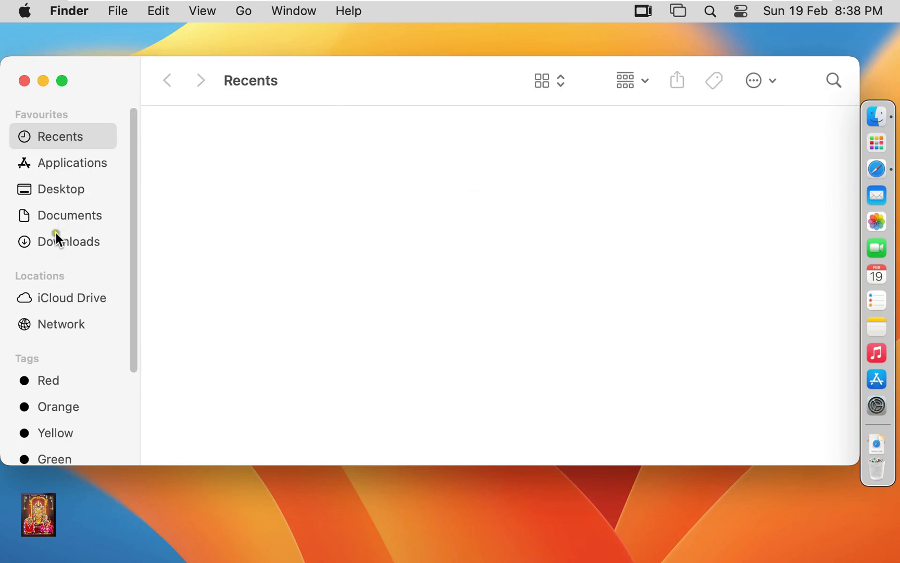
left_click(55, 237)
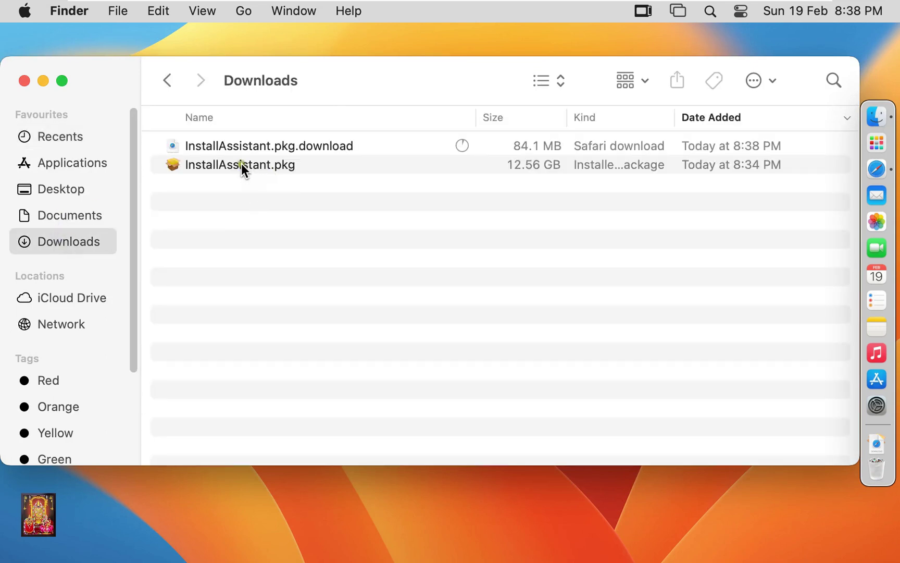
left_click(209, 162)
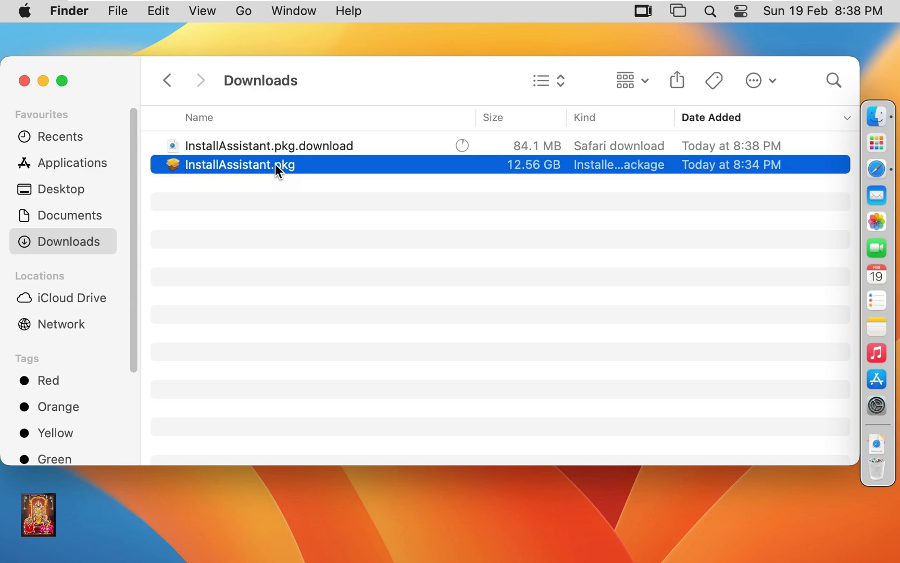
right_click(255, 164)
Open InstallAssistant.pkg with Installer and close the Downloads Finder window
mouse_move(311, 190)
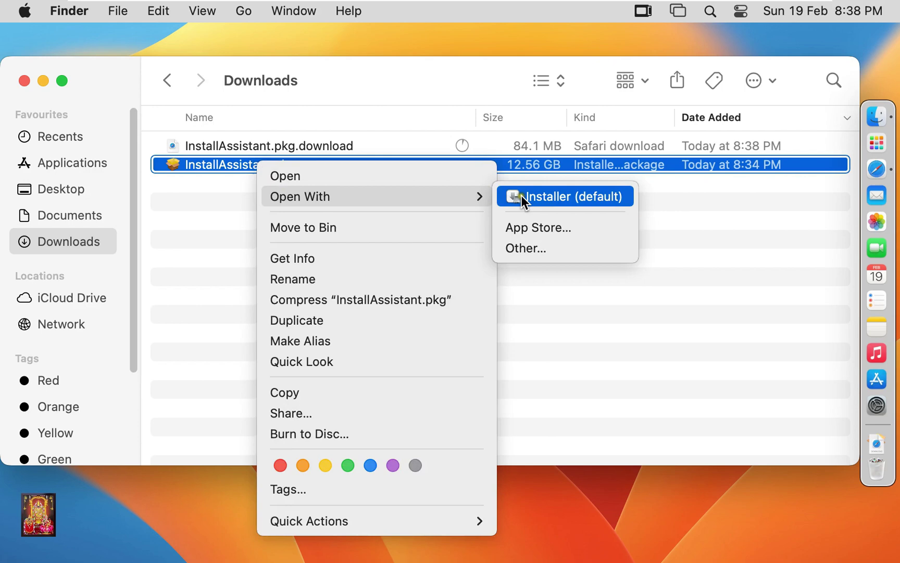
left_click(541, 195)
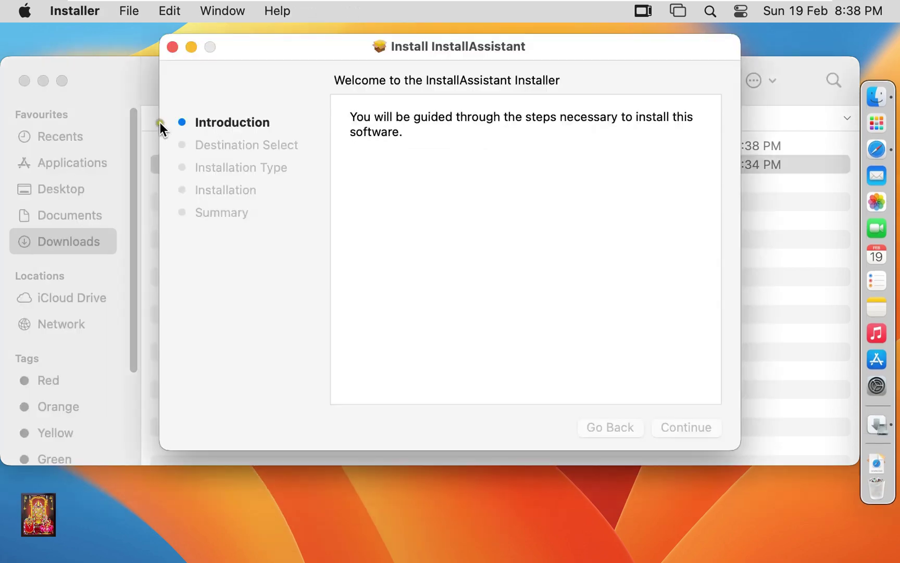
left_click(79, 80)
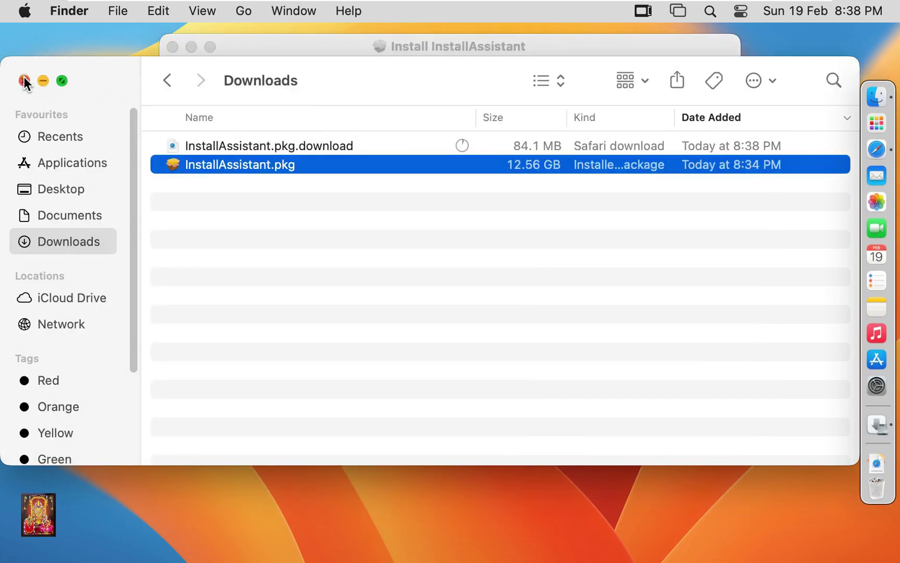
left_click(24, 79)
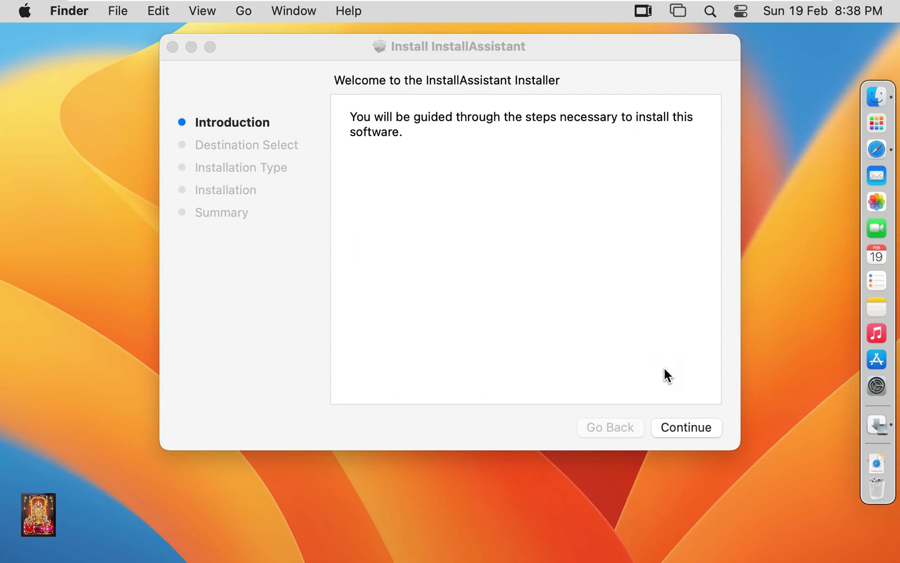
Run the standard install on the Ventura disk with the admin password, then close the installer
left_click(678, 422)
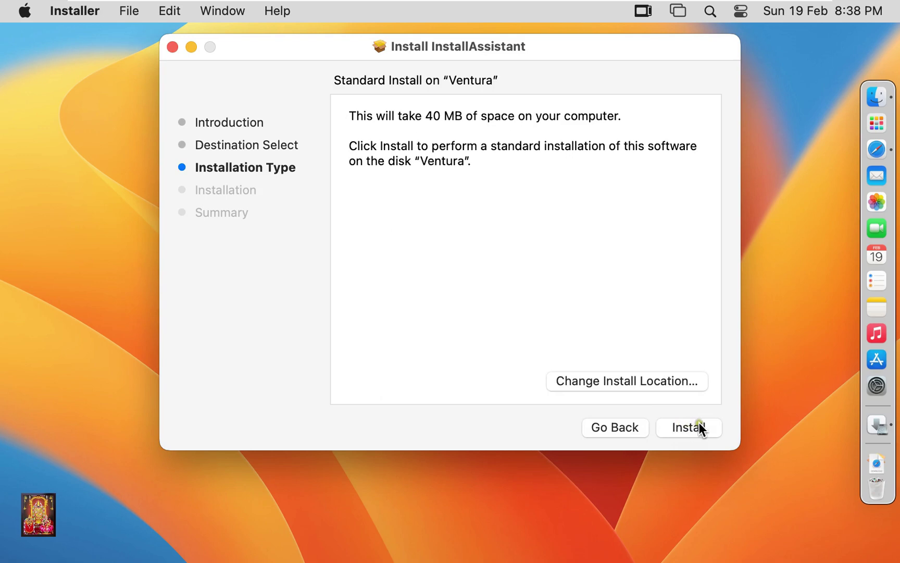
left_click(699, 422)
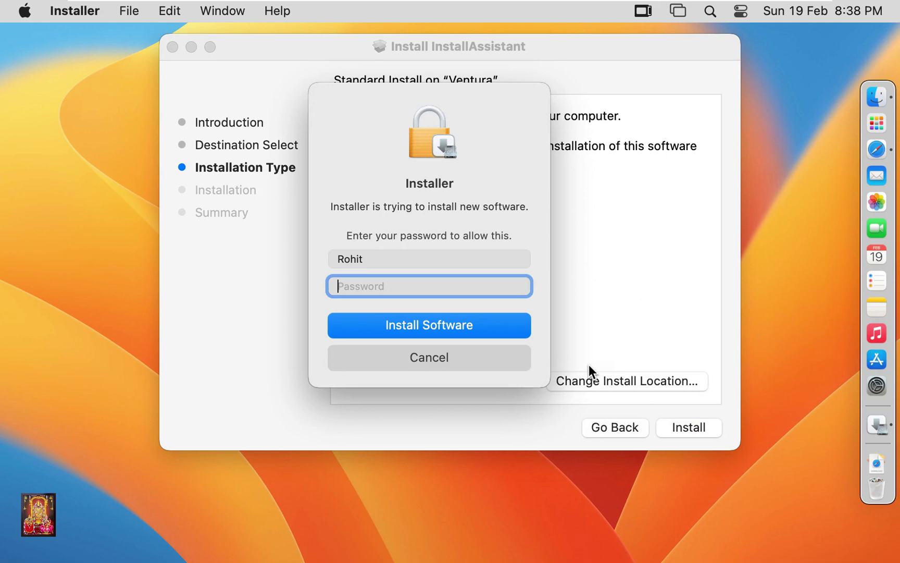
type("*******")
left_click(449, 328)
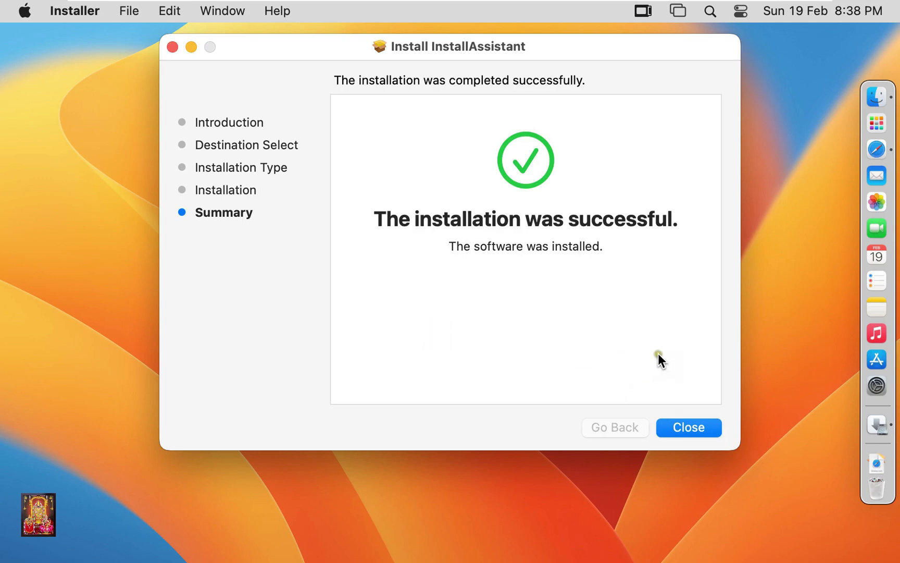
left_click(701, 429)
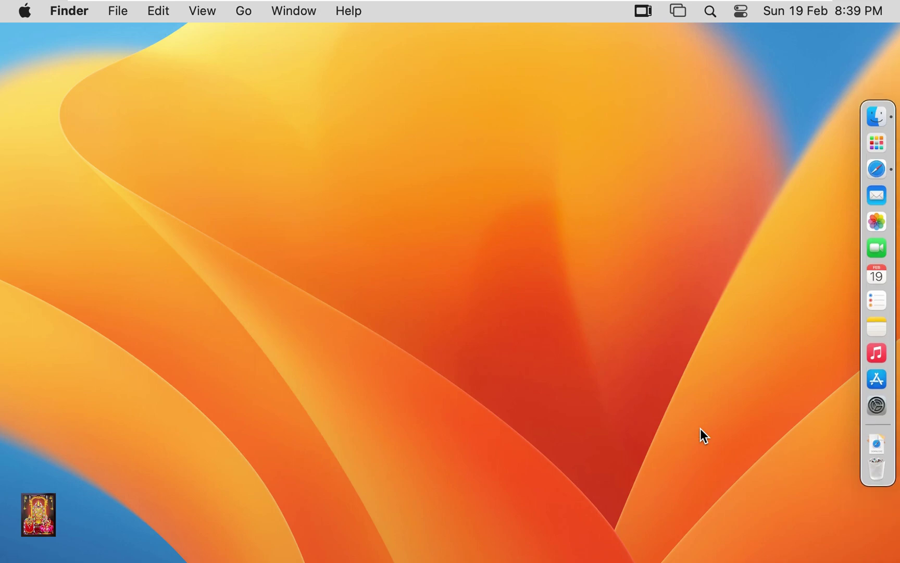
Launch Install macOS Ventura from Launchpad
left_click(878, 145)
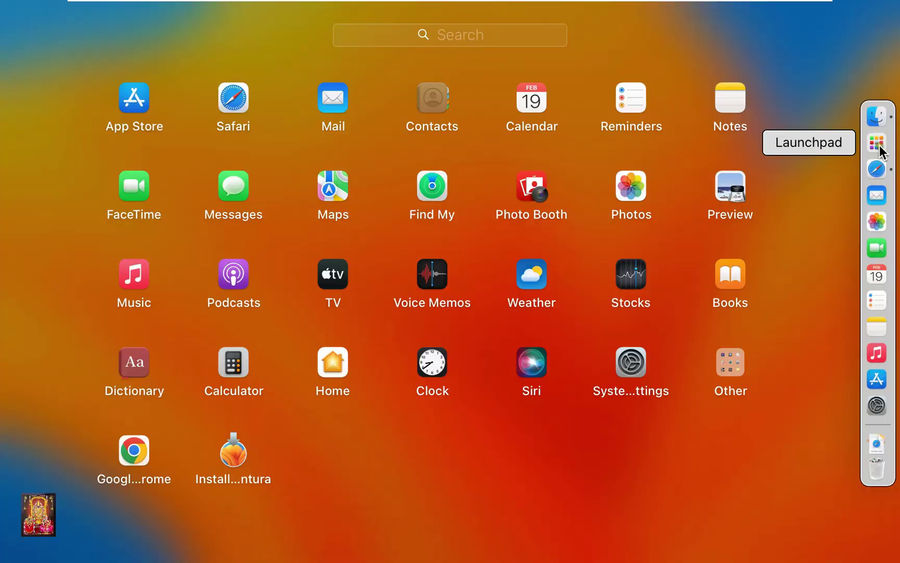
left_click(234, 457)
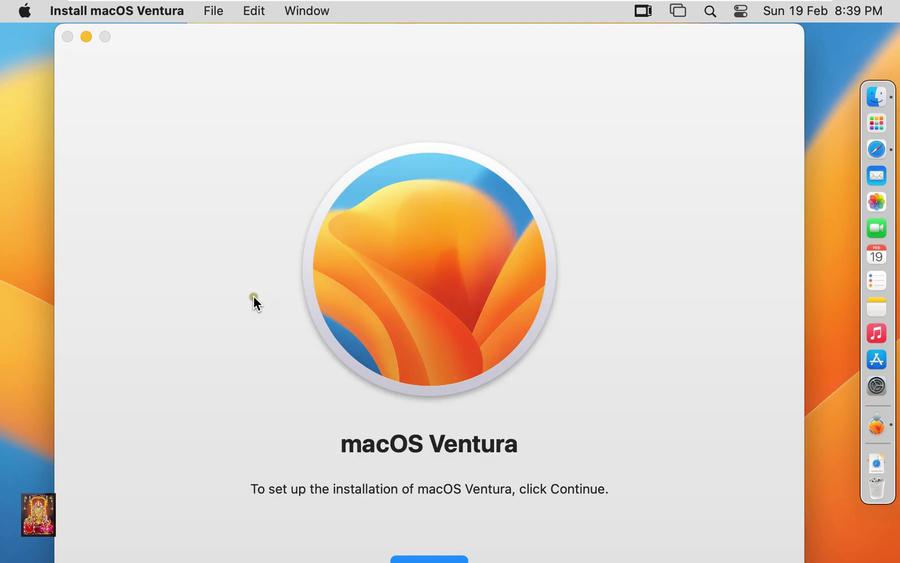
Set the Displays resolution in System Settings to Default for Display
left_click(25, 9)
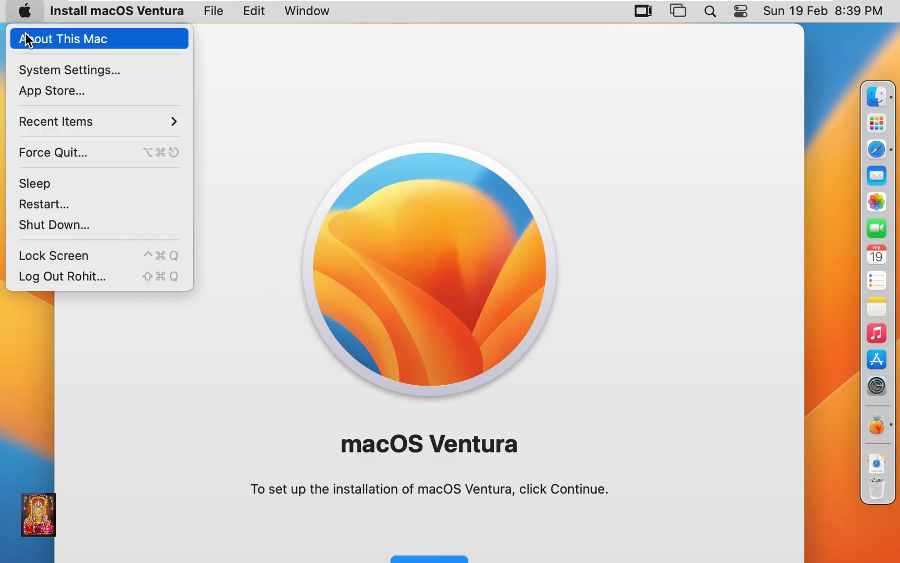
left_click(99, 73)
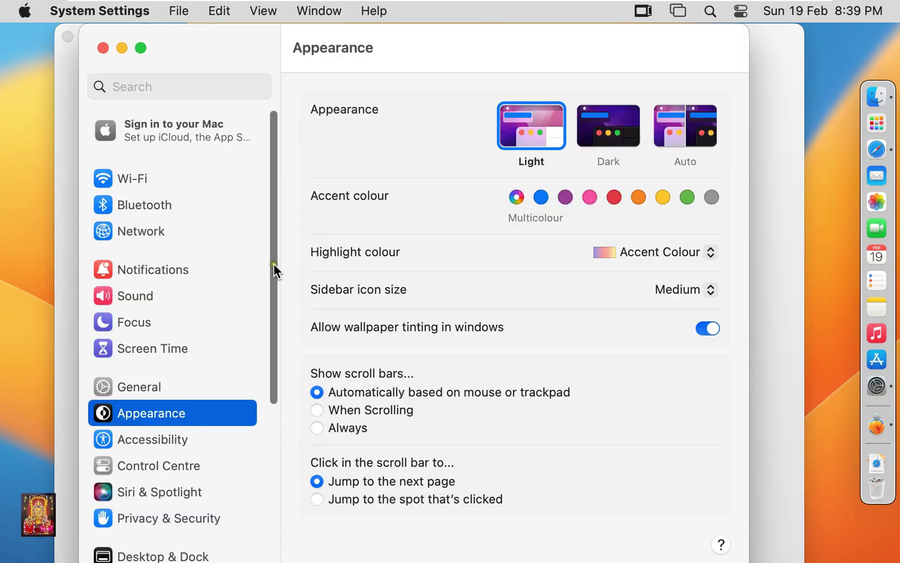
scroll(274, 263, "down", 5)
scroll(271, 307, "down", 3)
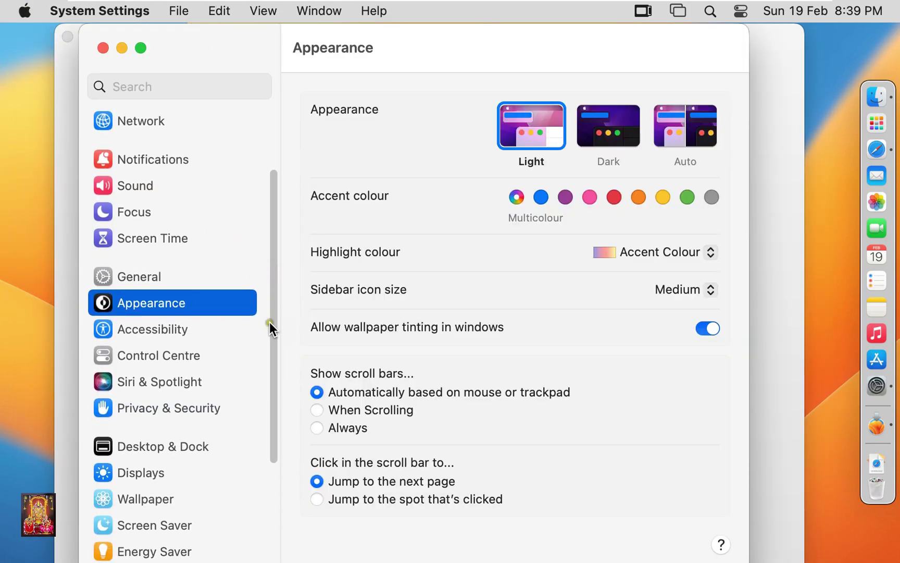
left_click(134, 472)
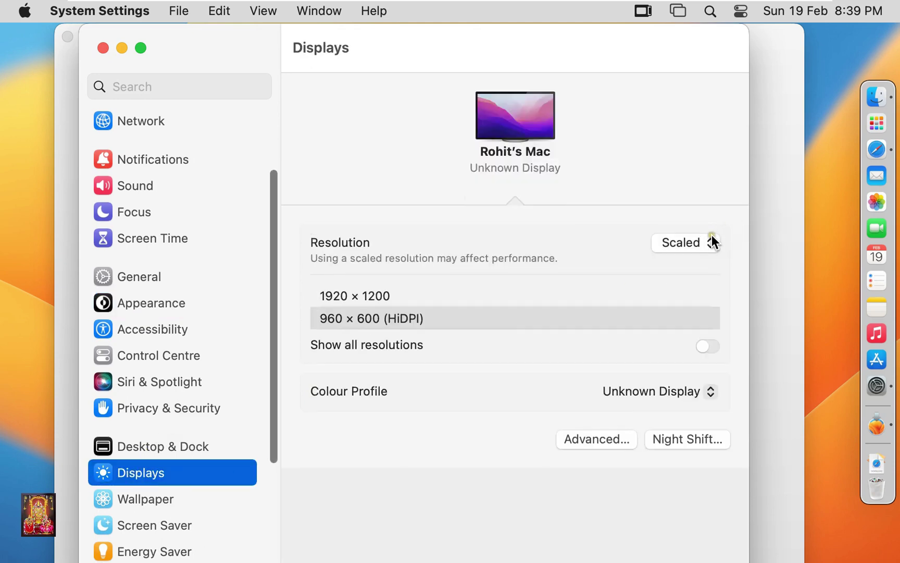
left_click(691, 244)
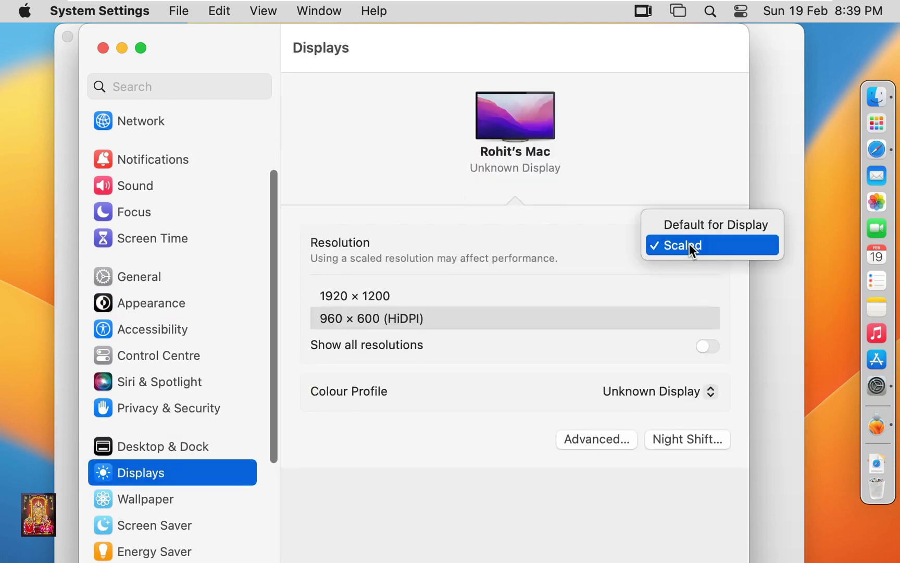
left_click(703, 225)
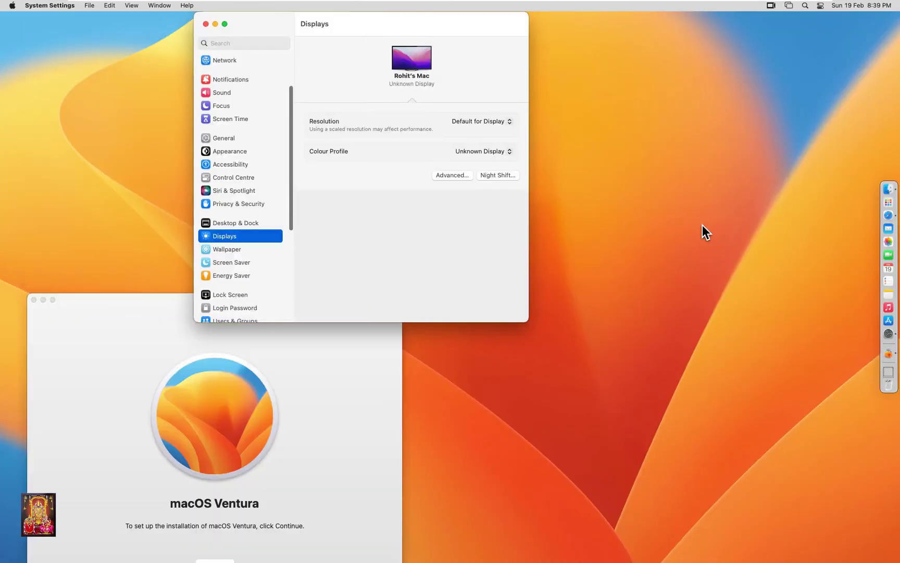
Close System Settings, centre the installer window, and accept the macOS Ventura licence
left_click(206, 24)
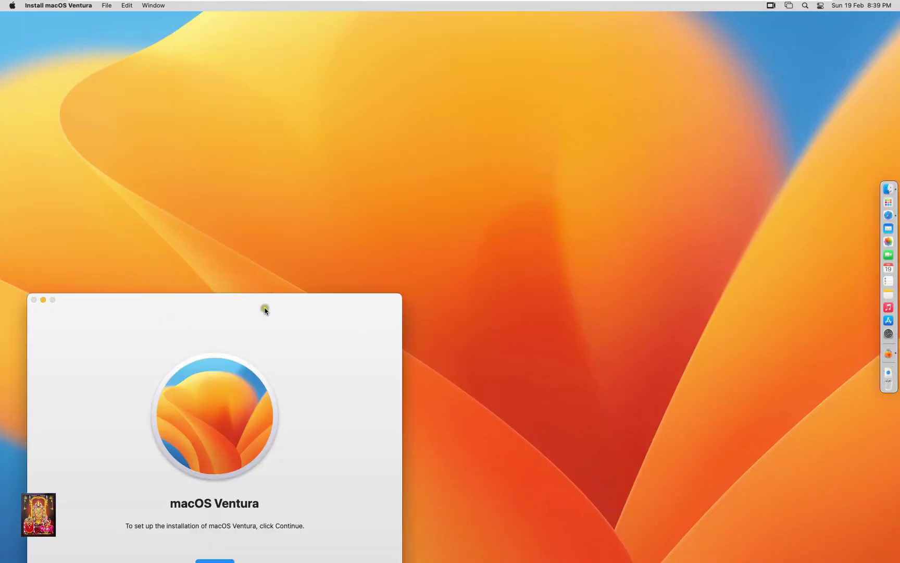
left_click_drag(263, 306, 497, 121)
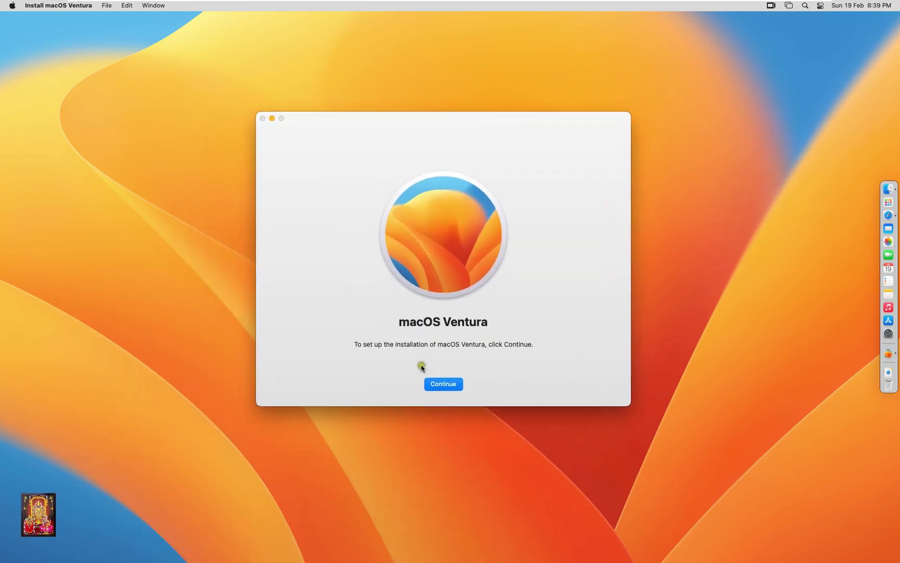
left_click(440, 387)
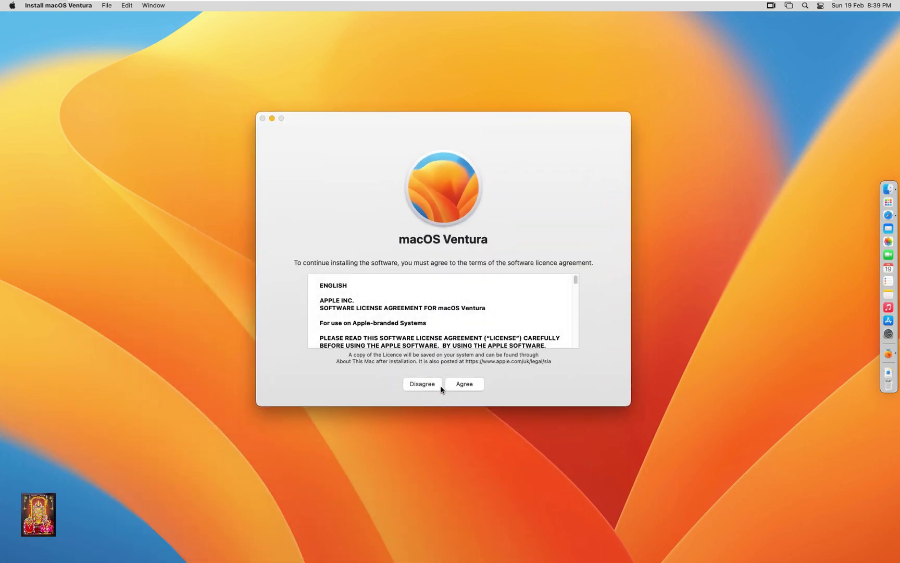
left_click(477, 387)
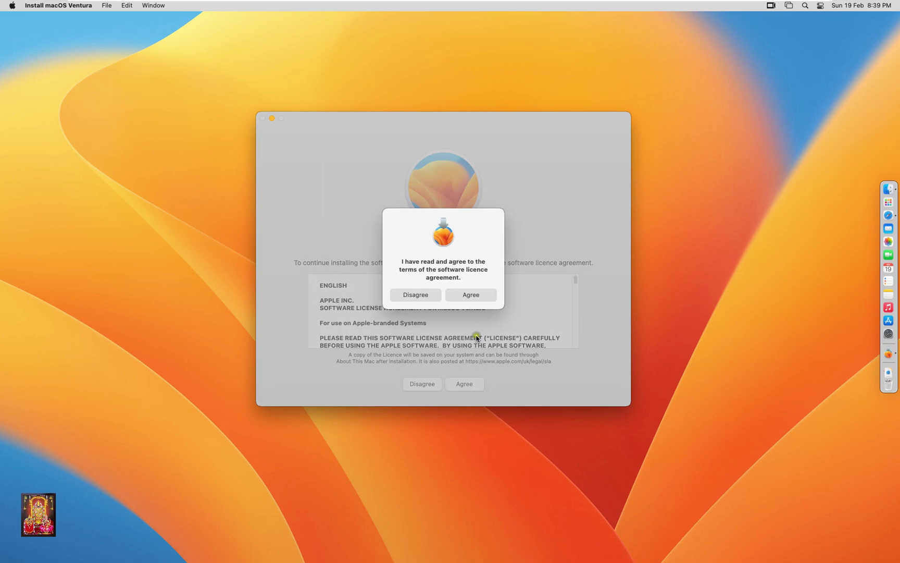
left_click(470, 295)
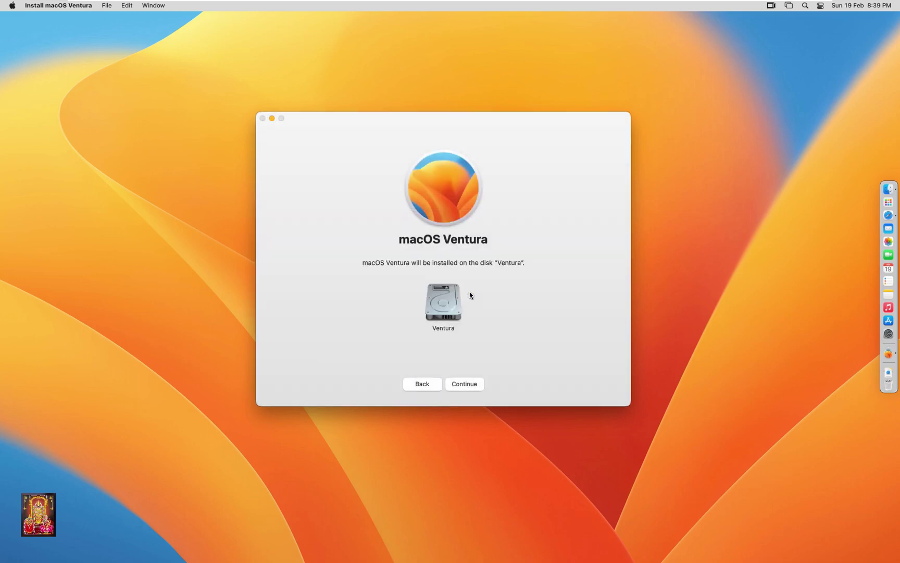
Install onto the Ventura disk, authorising with the administrator password
left_click(467, 384)
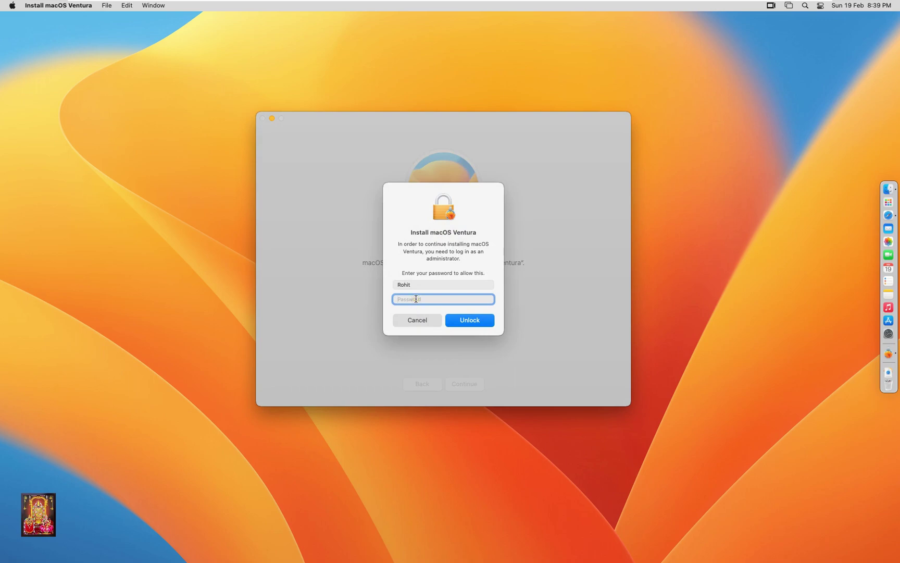
type("••••••")
left_click(479, 324)
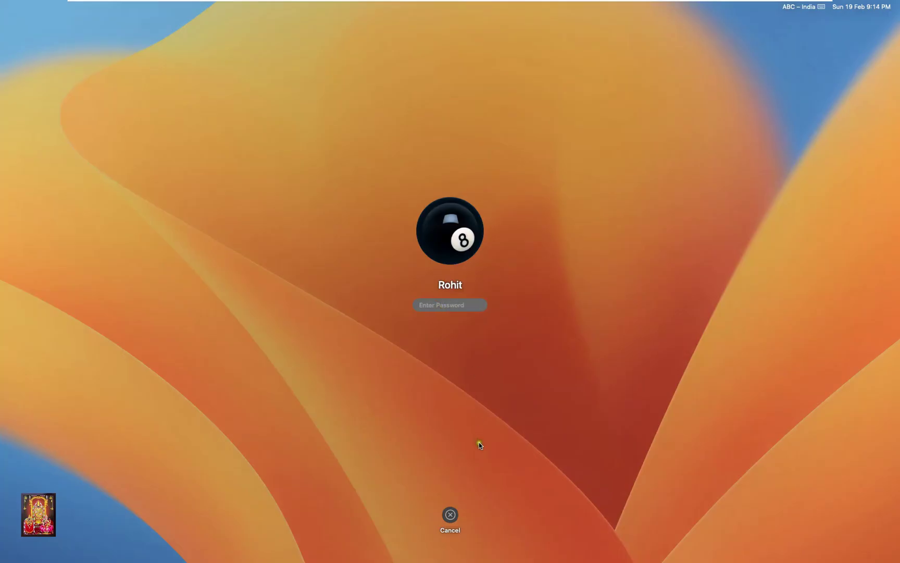
Log in with the account password and continue past Analytics without sharing
type("•••••••")
key("Return")
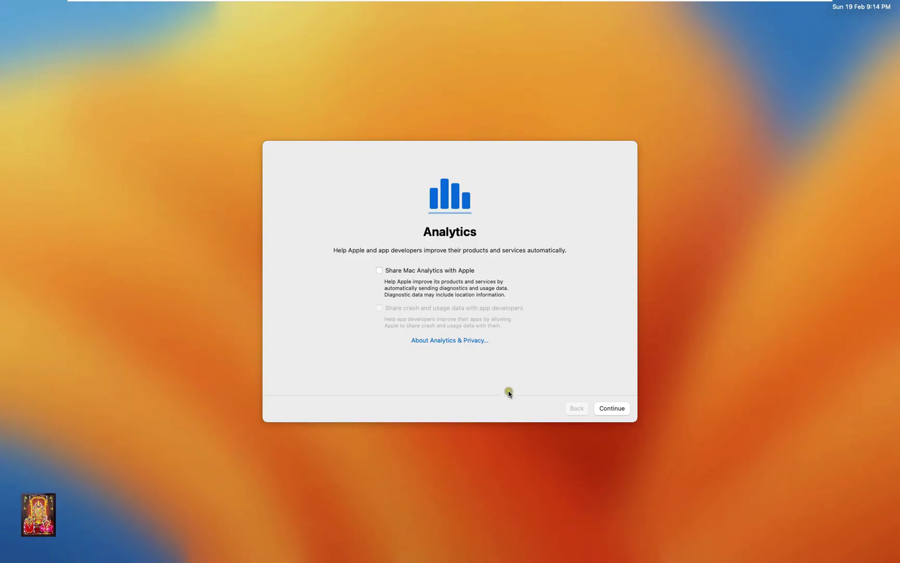
left_click(614, 408)
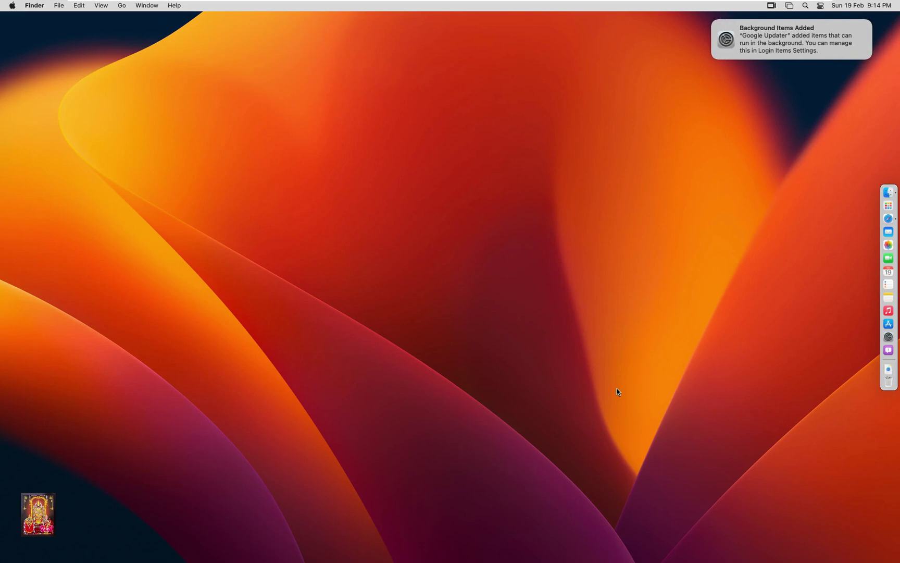
Switch the Displays resolution to 960 × 600 (HiDPI) and confirm the change
left_click(12, 6)
left_click(22, 34)
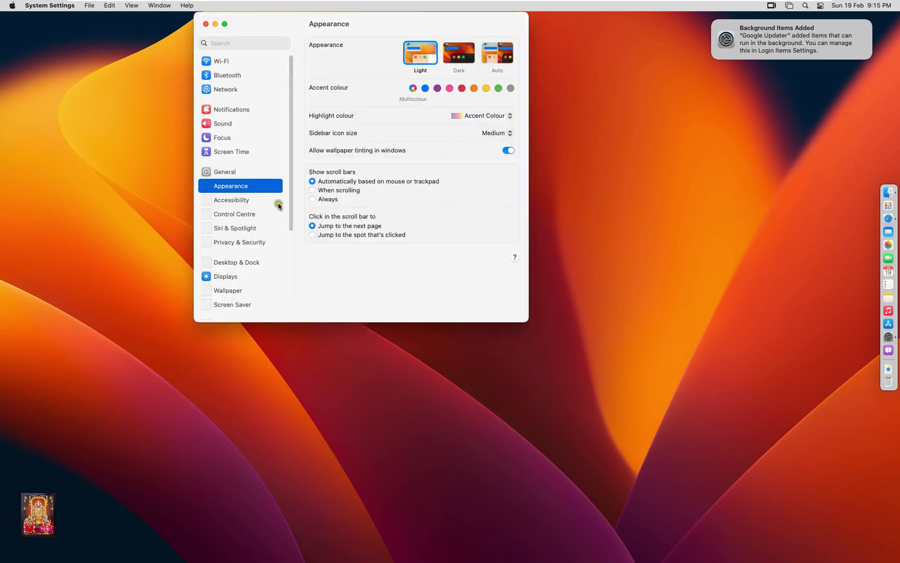
left_click(222, 303)
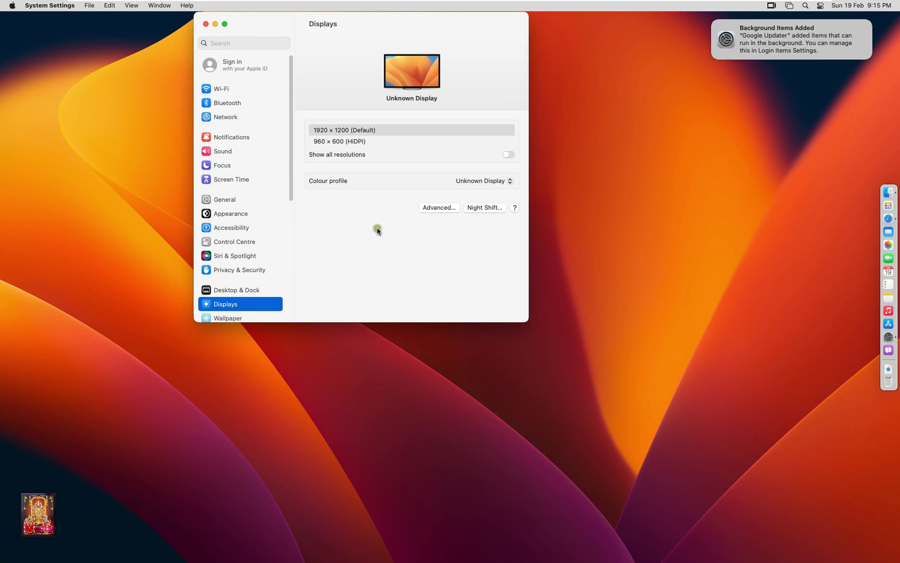
left_click(338, 144)
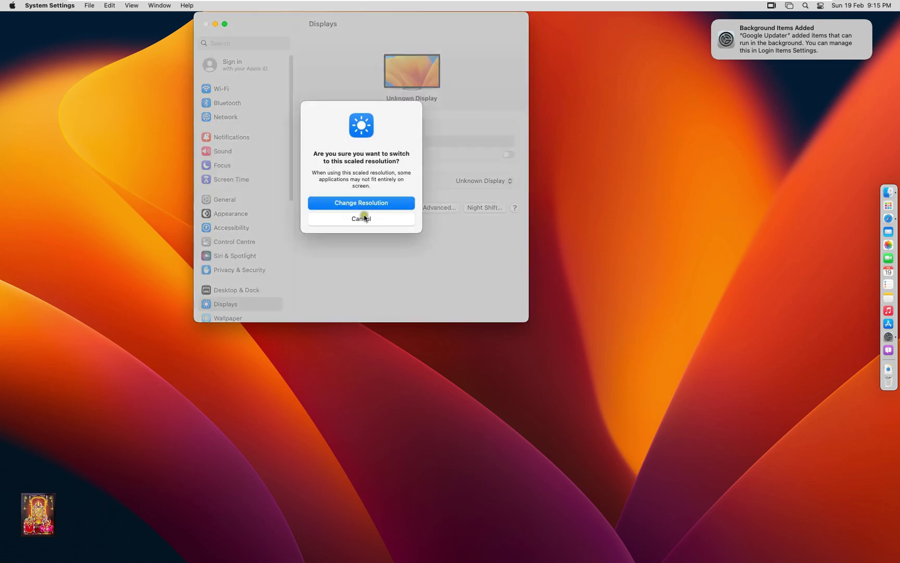
left_click(361, 201)
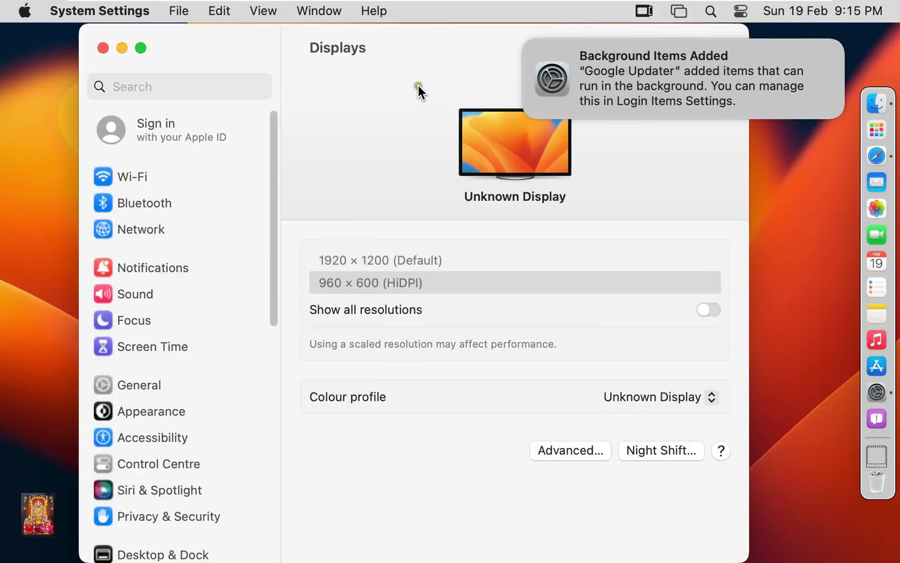
Close System Settings, check About This Mac shows macOS 13.2.1 (22D68), then close it
left_click(101, 47)
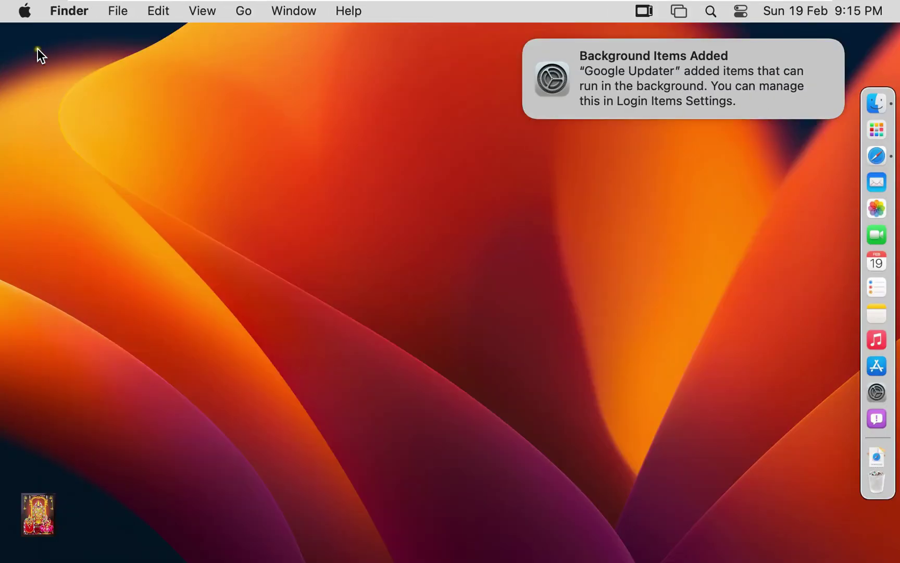
left_click(25, 11)
left_click(77, 44)
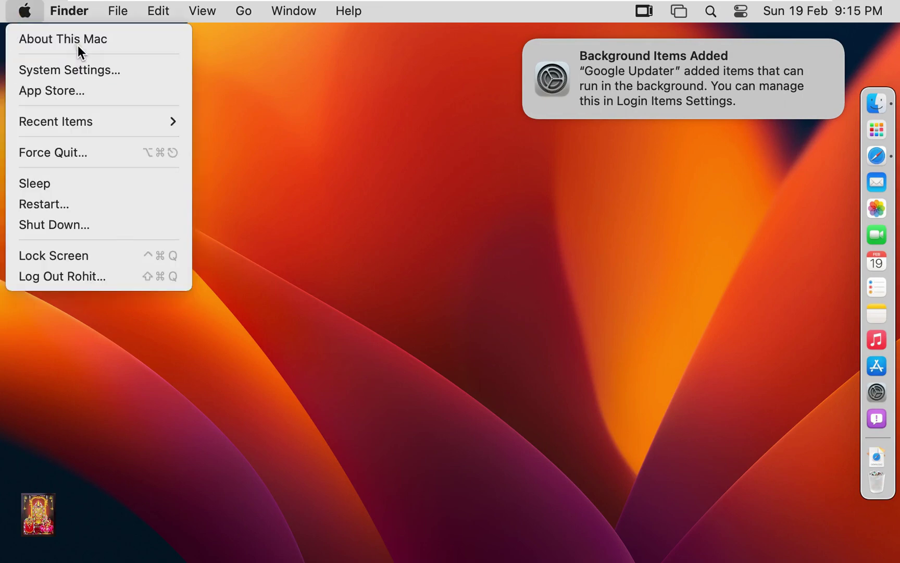
left_click(528, 43)
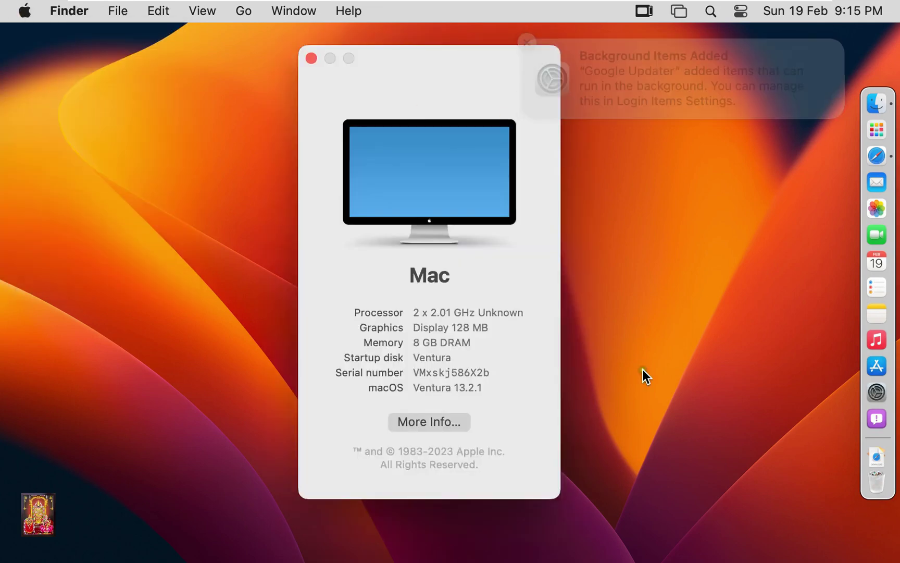
left_click_drag(418, 387, 386, 393)
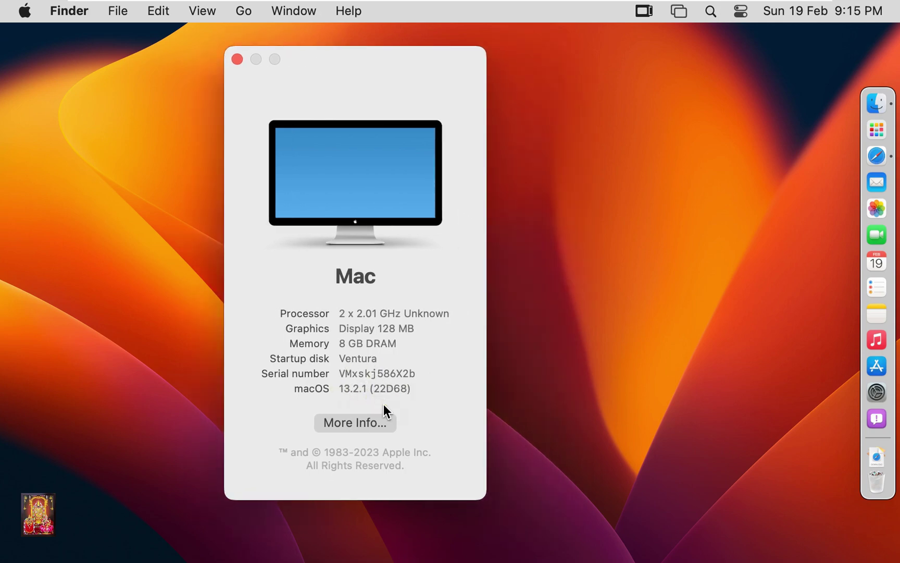
left_click(236, 59)
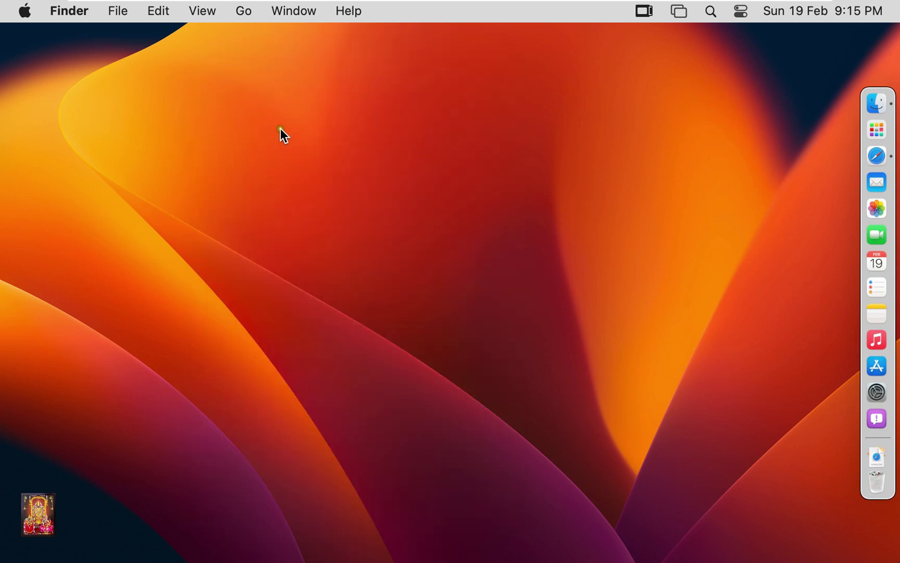